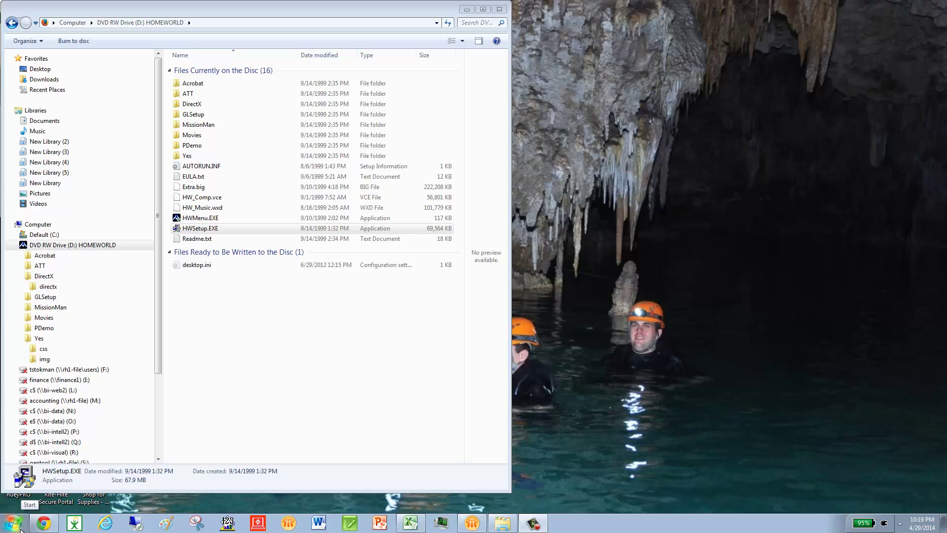
- Sort the HOMEWORLD disc's file list by Type, leaving the column options unchanged
{"action": "right_click", "coordinate": [14, 526]}
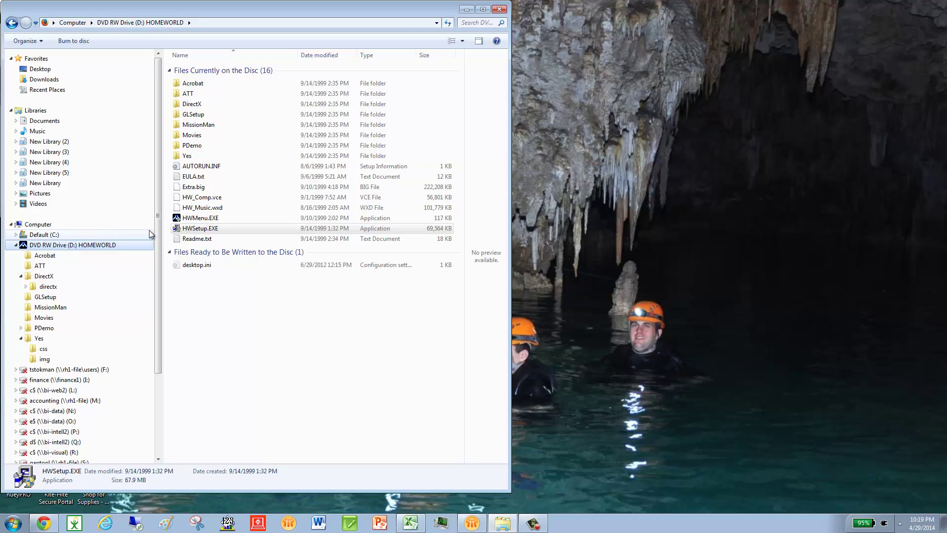
{"action": "left_click", "coordinate": [395, 60]}
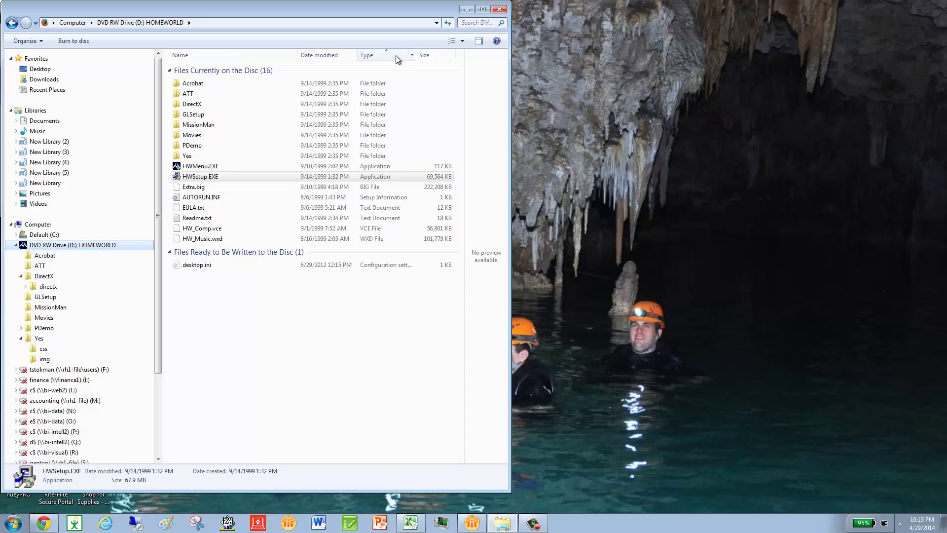
{"action": "right_click", "coordinate": [269, 54]}
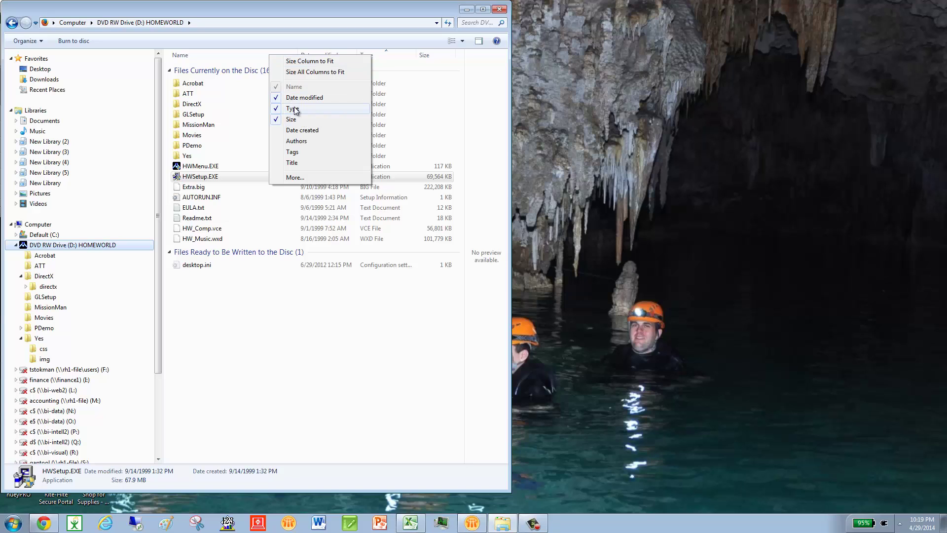
{"action": "left_click", "coordinate": [437, 387]}
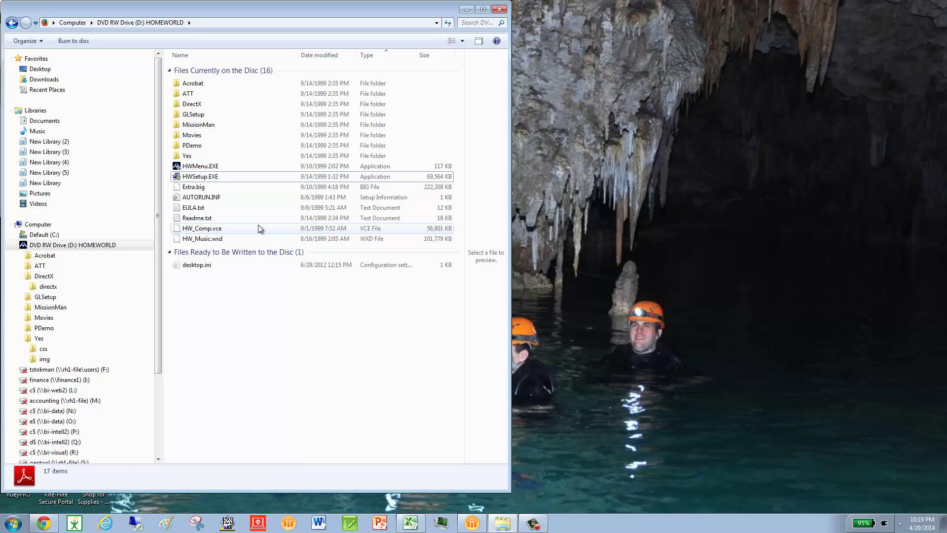
- Clear HWMenu.EXE's existing compatibility, 256-colour and administrator settings in its Compatibility properties
{"action": "right_click", "coordinate": [204, 168]}
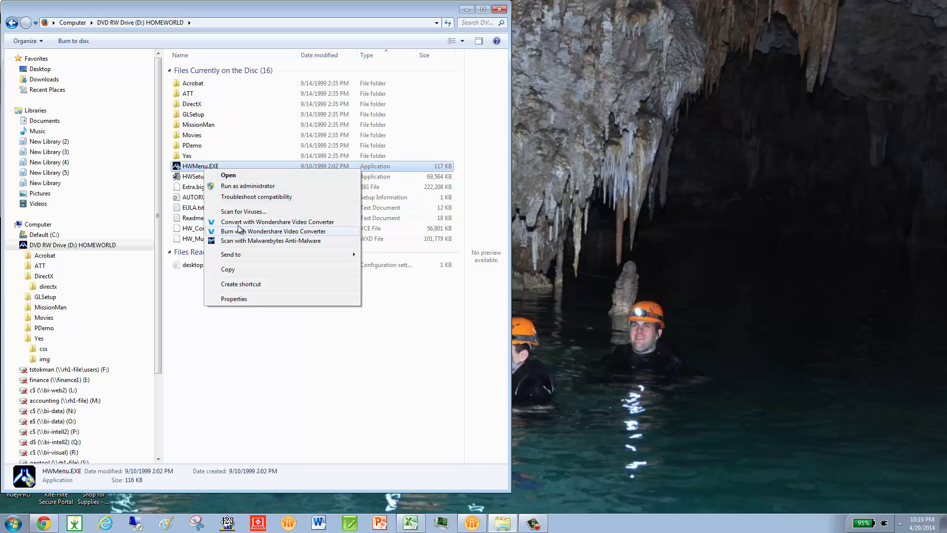
{"action": "left_click", "coordinate": [246, 300]}
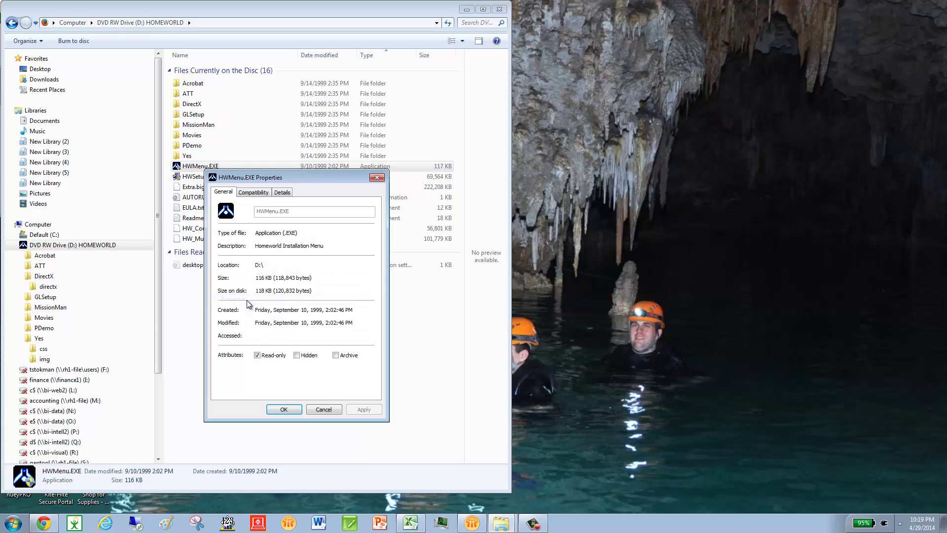
{"action": "left_click", "coordinate": [257, 193]}
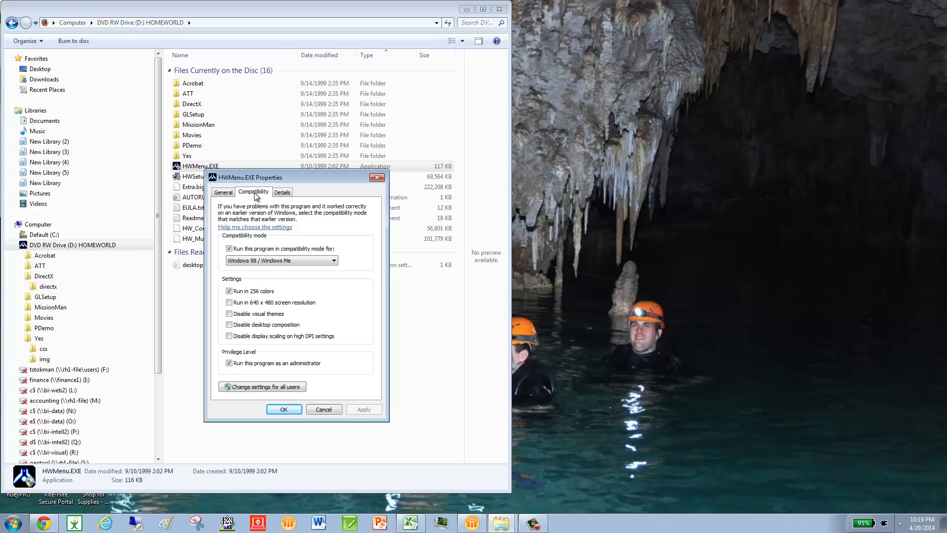
{"action": "left_click", "coordinate": [229, 249]}
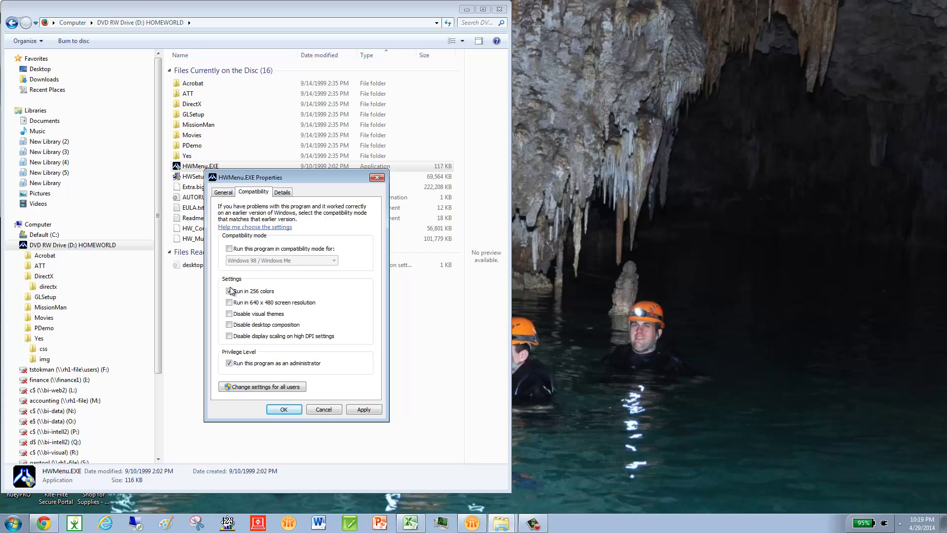
{"action": "left_click", "coordinate": [229, 363]}
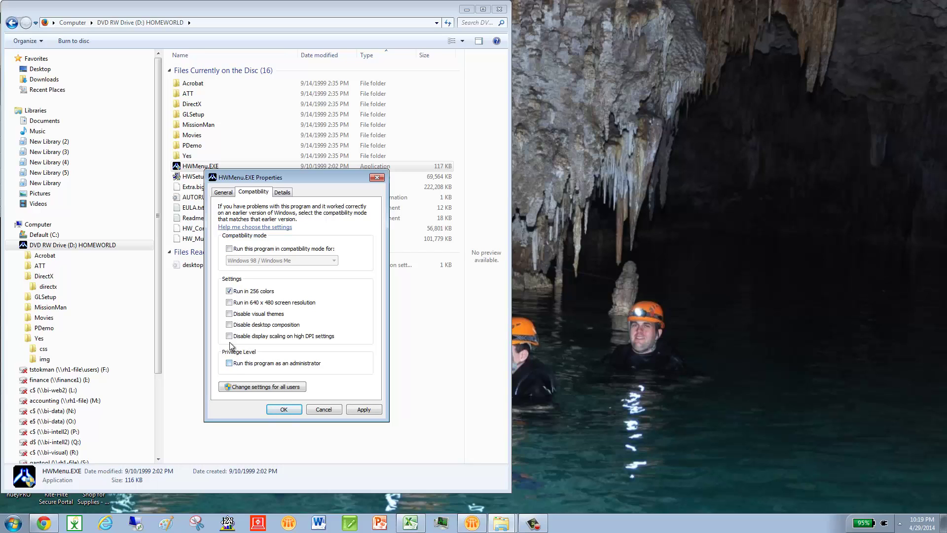
{"action": "left_click", "coordinate": [228, 291]}
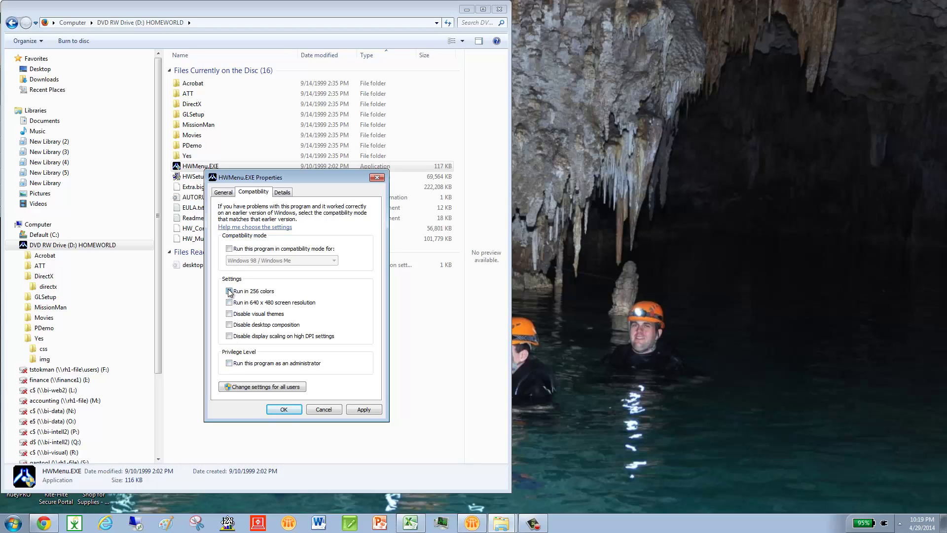
- Set HWMenu.EXE to Windows 98 / Windows Me compatibility, 256 colours, run as administrator, and apply
{"action": "left_click", "coordinate": [229, 250]}
{"action": "left_click", "coordinate": [255, 263]}
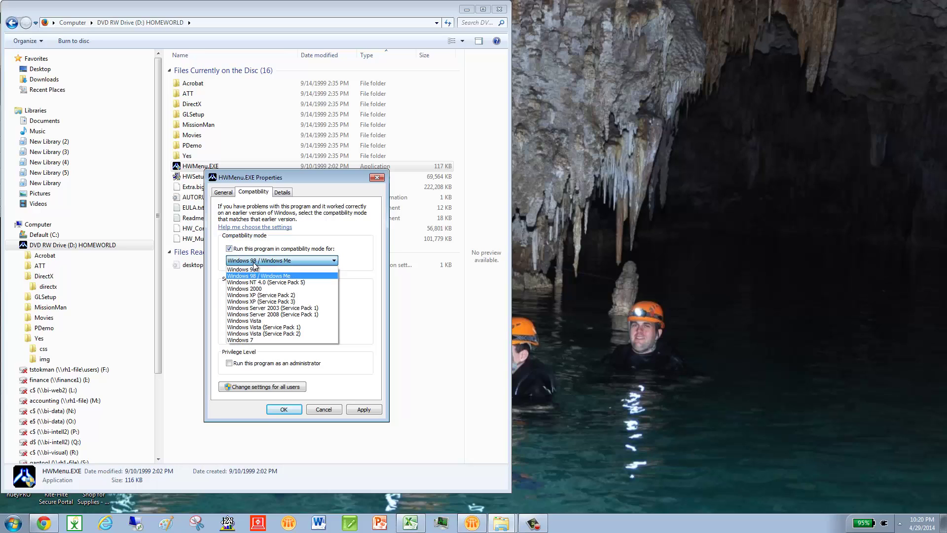
{"action": "left_click", "coordinate": [257, 274]}
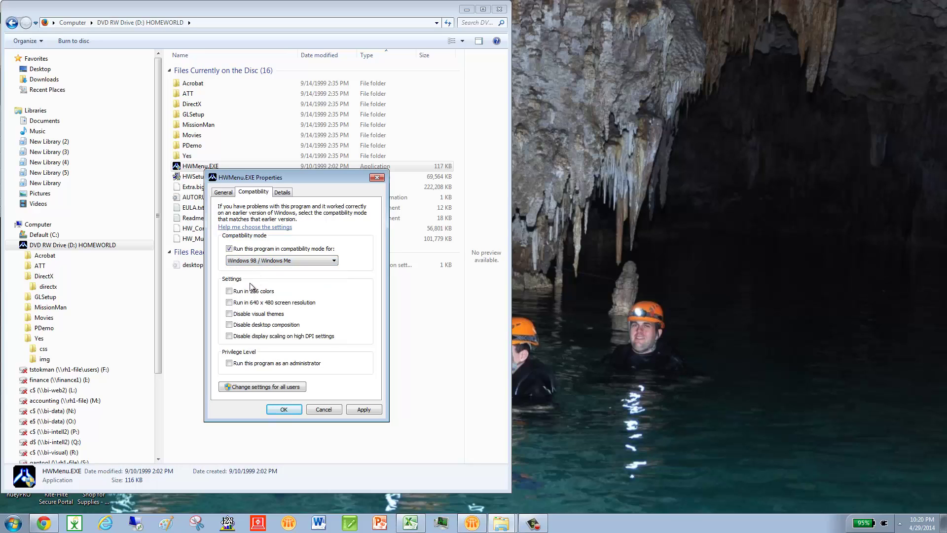
{"action": "left_click", "coordinate": [229, 292]}
{"action": "left_click", "coordinate": [235, 365]}
{"action": "left_click", "coordinate": [358, 409]}
{"action": "left_click", "coordinate": [294, 411]}
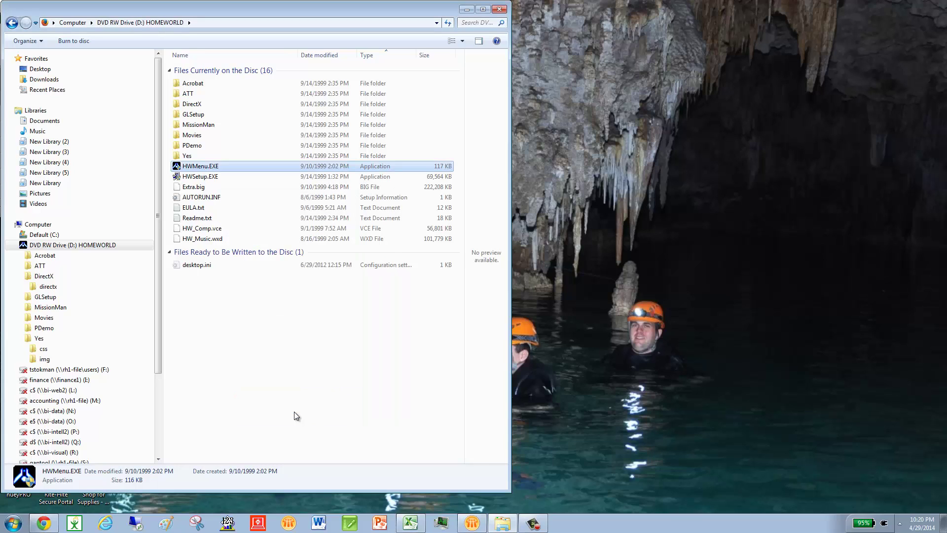
{"action": "left_click", "coordinate": [206, 178]}
- Keep HWSetup.EXE on Windows 98 / Windows Me compatibility, turn off 640 x 480 mode, and apply
{"action": "right_click", "coordinate": [205, 179]}
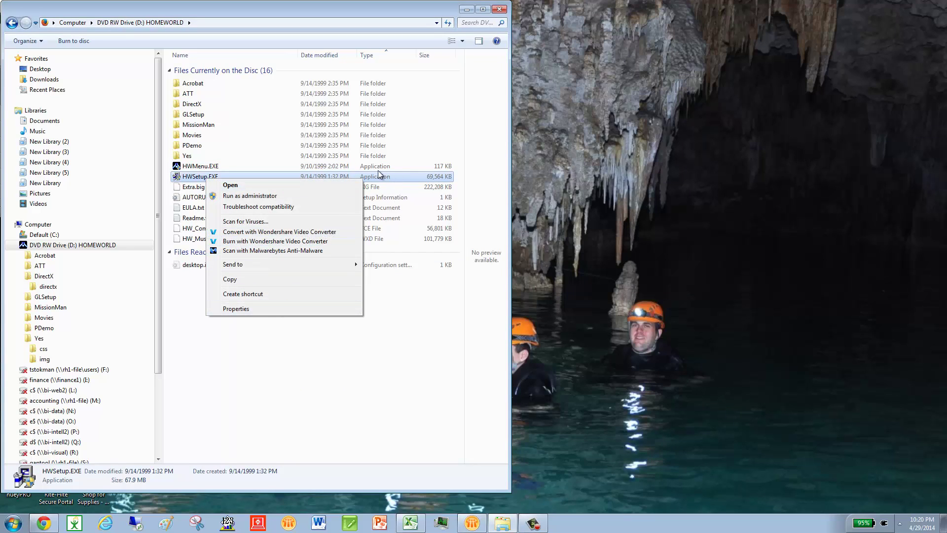
{"action": "left_click", "coordinate": [255, 308]}
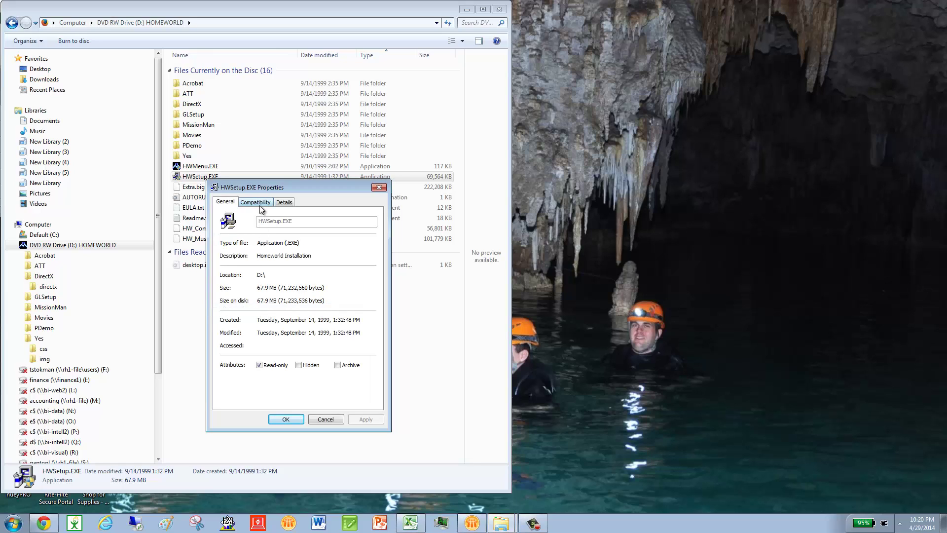
{"action": "left_click", "coordinate": [260, 204]}
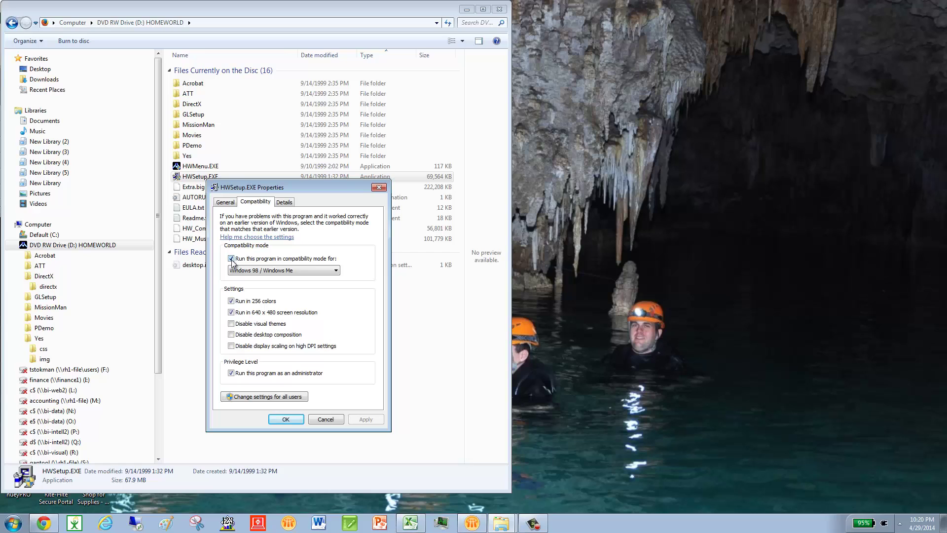
{"action": "left_click", "coordinate": [242, 272]}
{"action": "left_click", "coordinate": [232, 300]}
{"action": "left_click", "coordinate": [231, 312]}
{"action": "left_click", "coordinate": [364, 420]}
{"action": "left_click", "coordinate": [298, 422]}
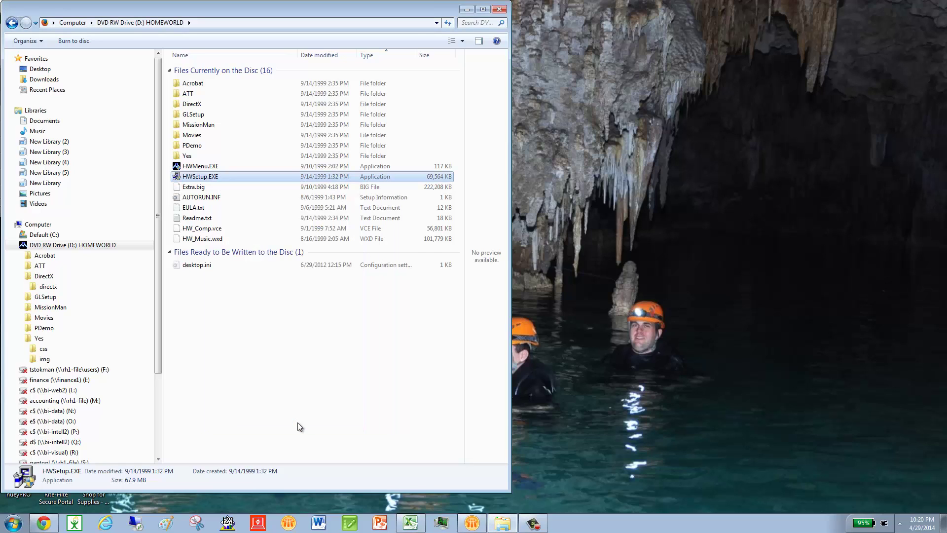
- Browse the Acrobat and ATT folders, then enter the DirectX\directx folder on the disc
{"action": "left_click", "coordinate": [56, 257]}
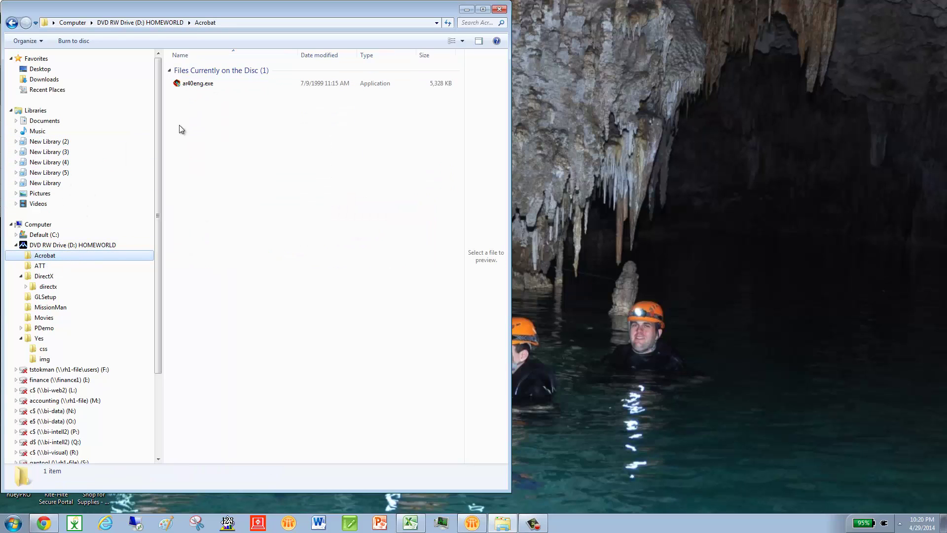
{"action": "left_click", "coordinate": [45, 268]}
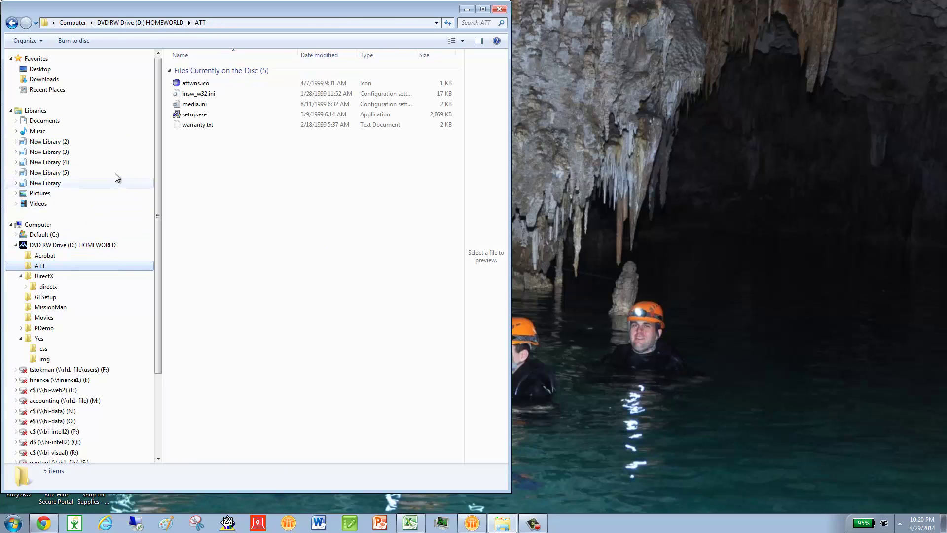
{"action": "left_click", "coordinate": [189, 117]}
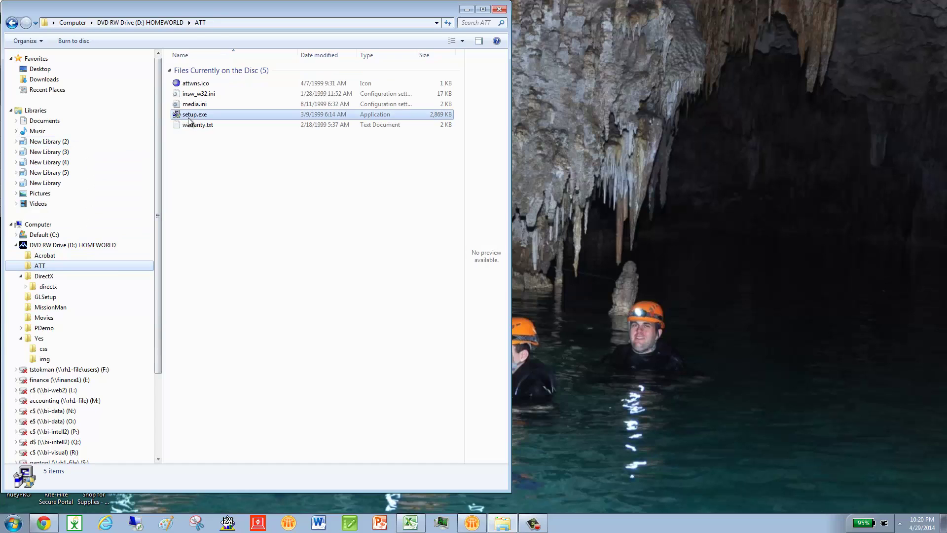
{"action": "left_click", "coordinate": [45, 276]}
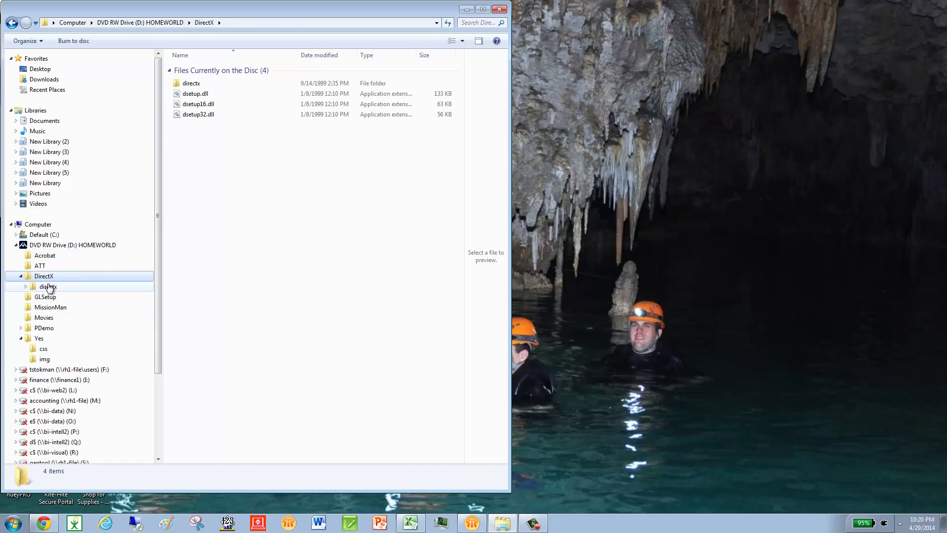
{"action": "left_click", "coordinate": [47, 286]}
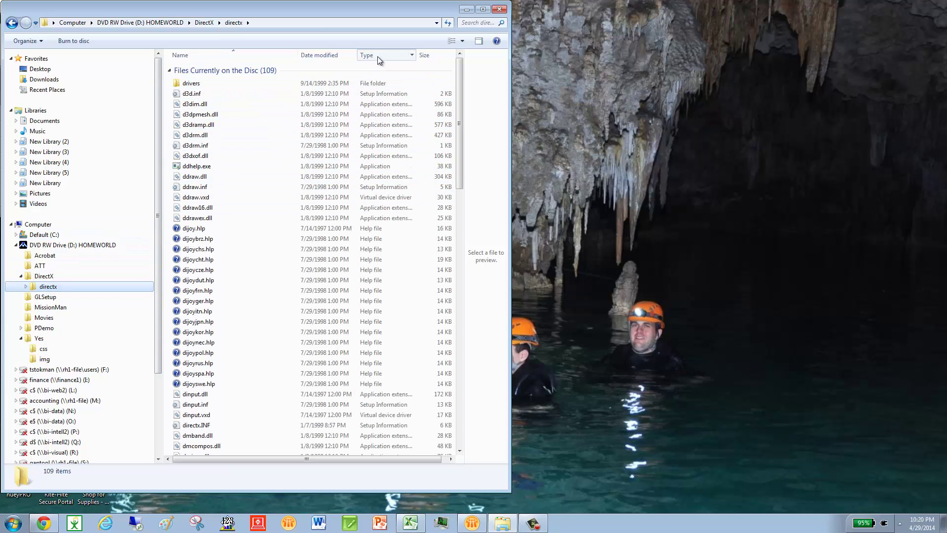
- Sort the directx folder by Type and pick out dxdiag.exe among its executables
{"action": "left_click", "coordinate": [376, 56]}
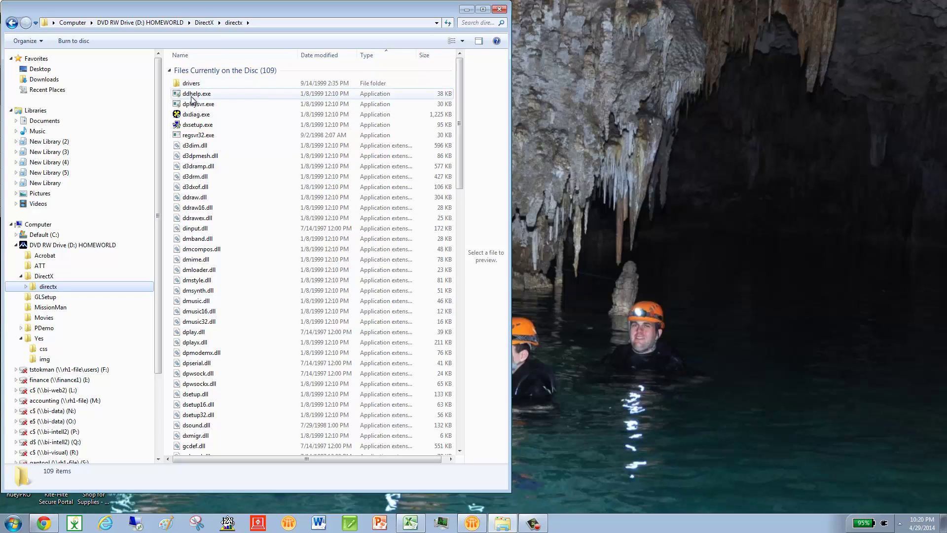
{"action": "left_click", "coordinate": [197, 136], "text": "shift"}
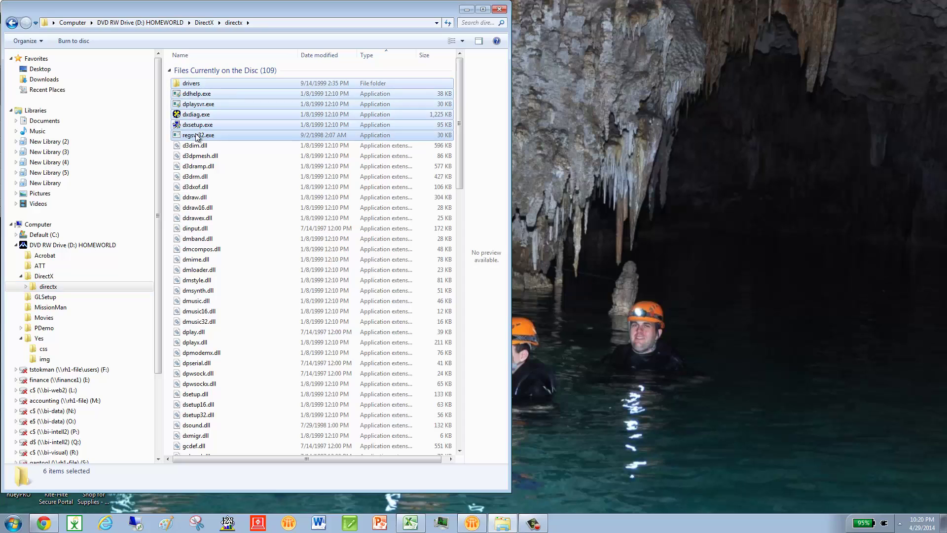
{"action": "left_click", "coordinate": [197, 104]}
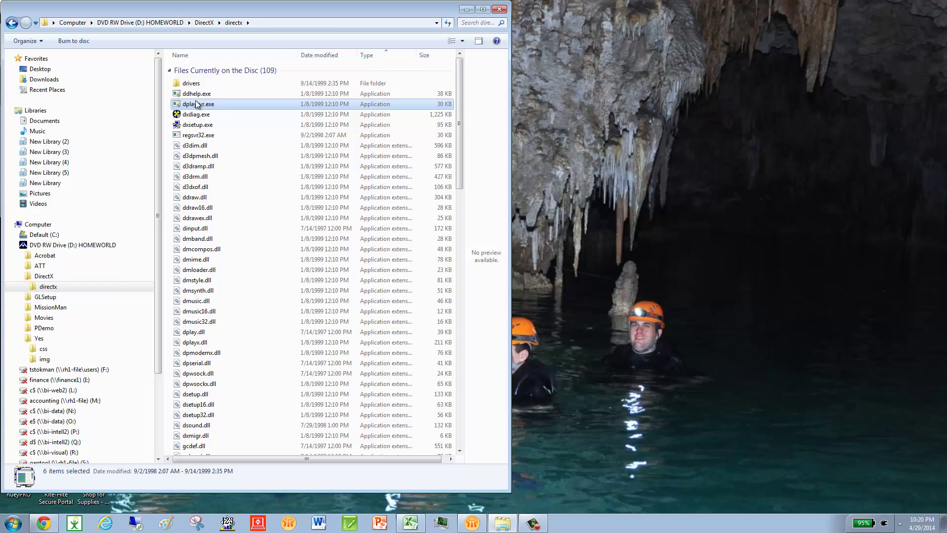
{"action": "left_click", "coordinate": [196, 117]}
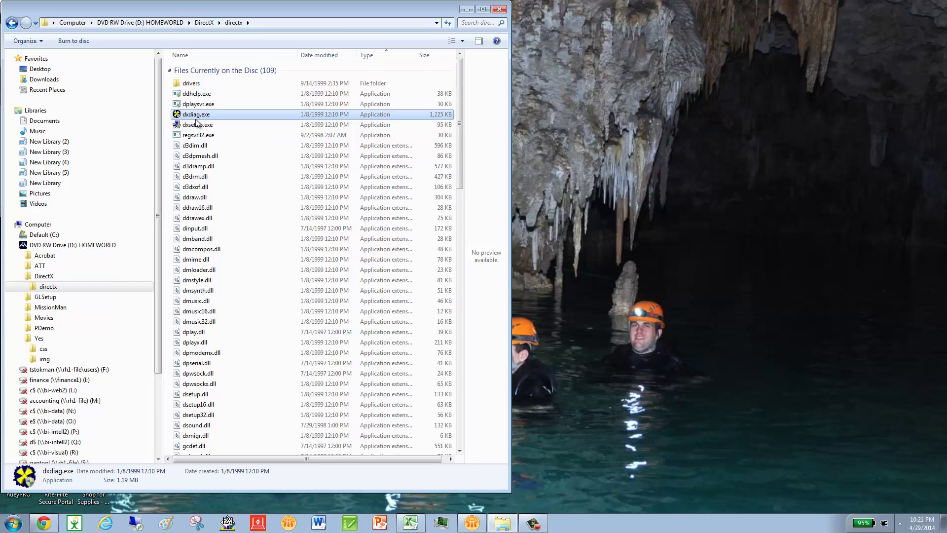
- Confirm dxdiag.exe's Windows 98 / Windows Me, 256-colour, administrator compatibility settings in its properties
{"action": "right_click", "coordinate": [196, 122]}
{"action": "left_click", "coordinate": [242, 251]}
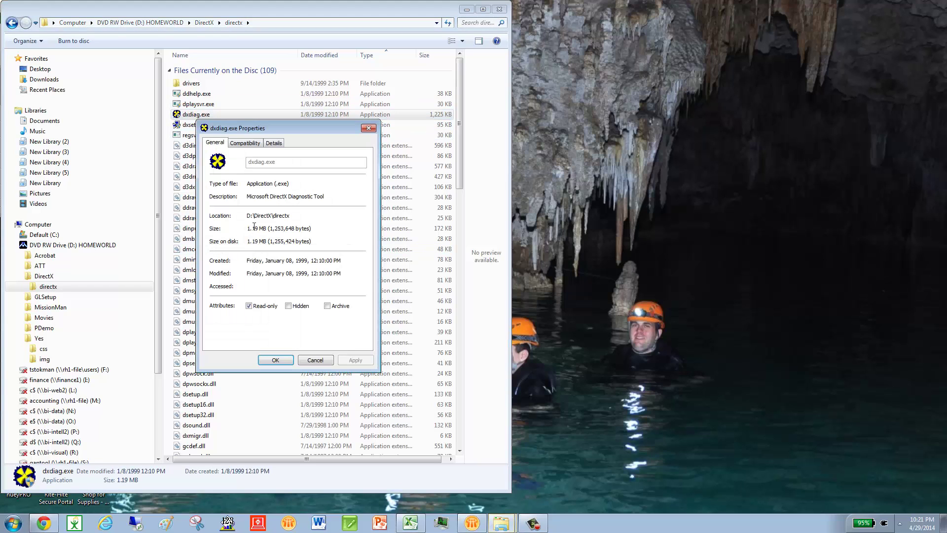
{"action": "left_click", "coordinate": [246, 143]}
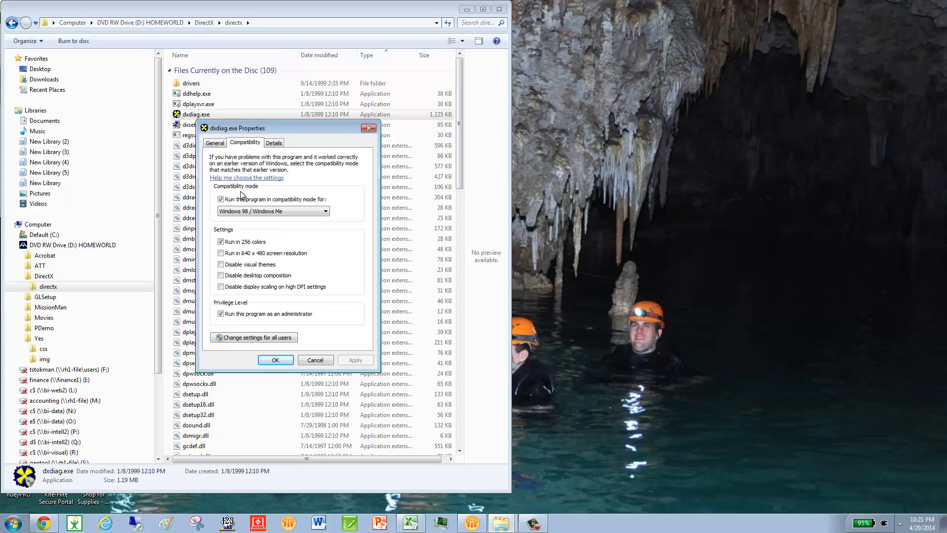
{"action": "left_click", "coordinate": [275, 361]}
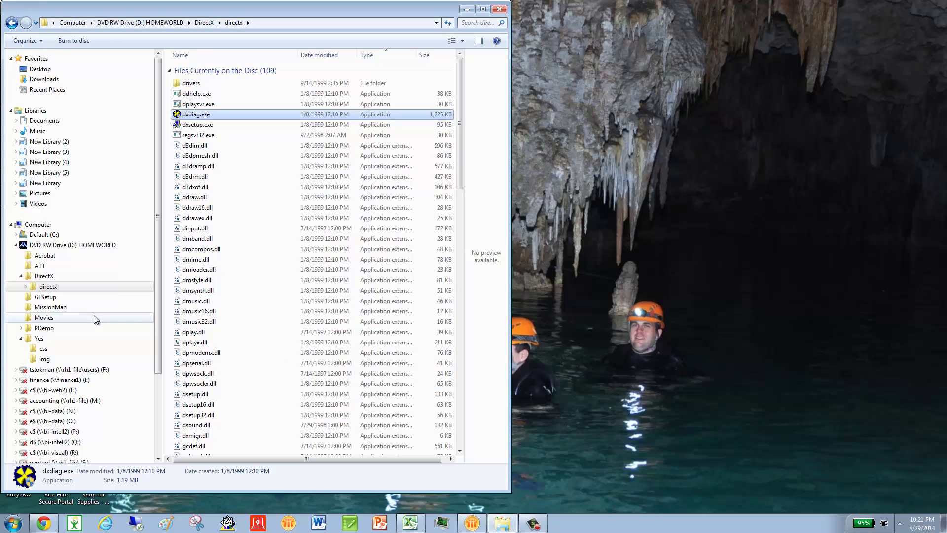
- Look through GLSetup, MissionMan, Movies and PDemo, sorting PDemo by Type and selecting its SETUP.EXE files
{"action": "left_click", "coordinate": [41, 298]}
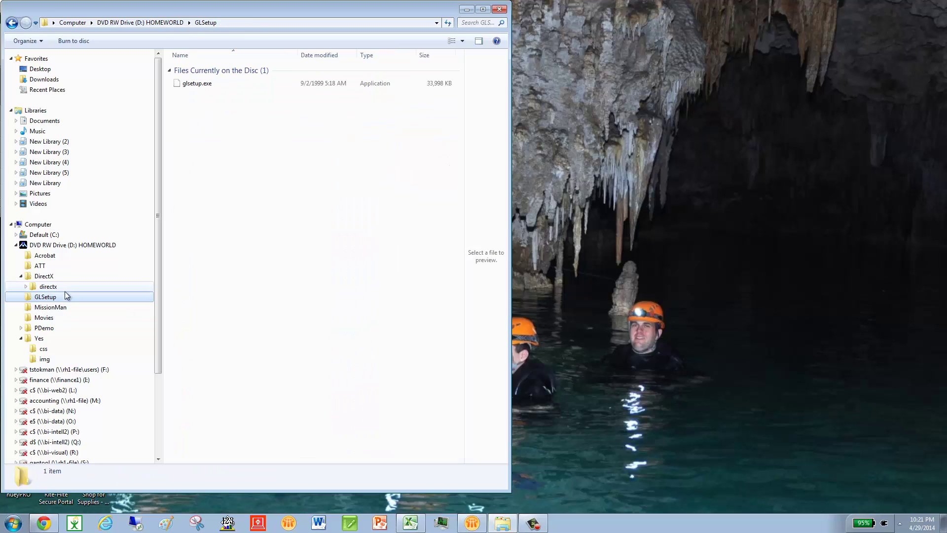
{"action": "left_click", "coordinate": [186, 86]}
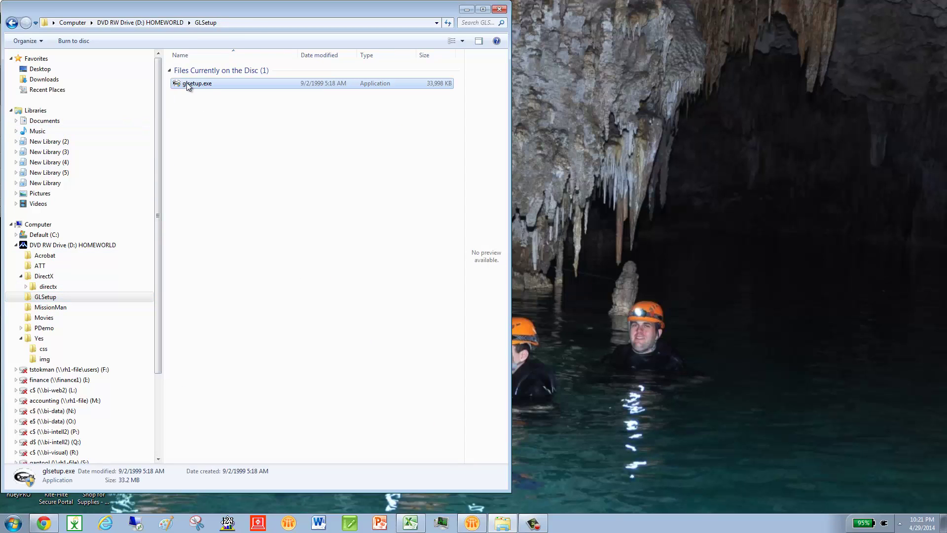
{"action": "left_click", "coordinate": [59, 308]}
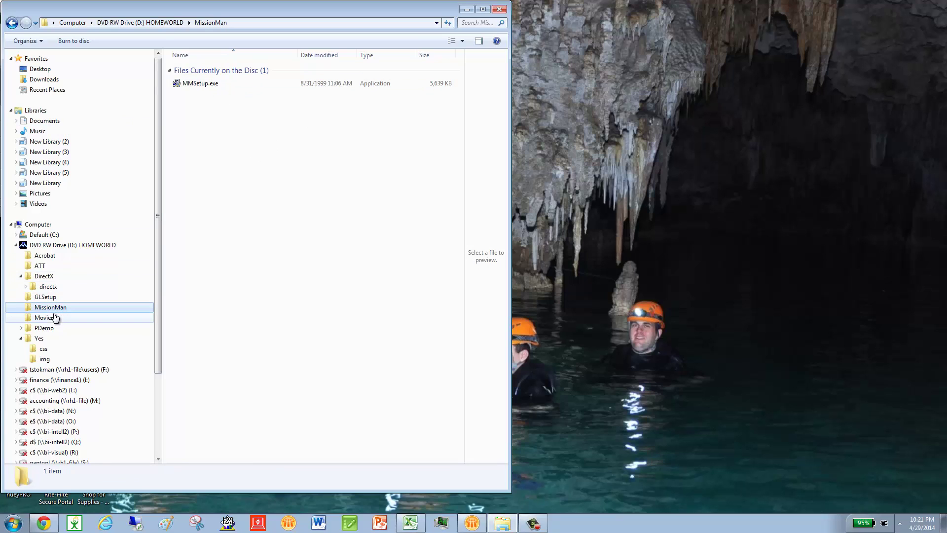
{"action": "left_click", "coordinate": [52, 319]}
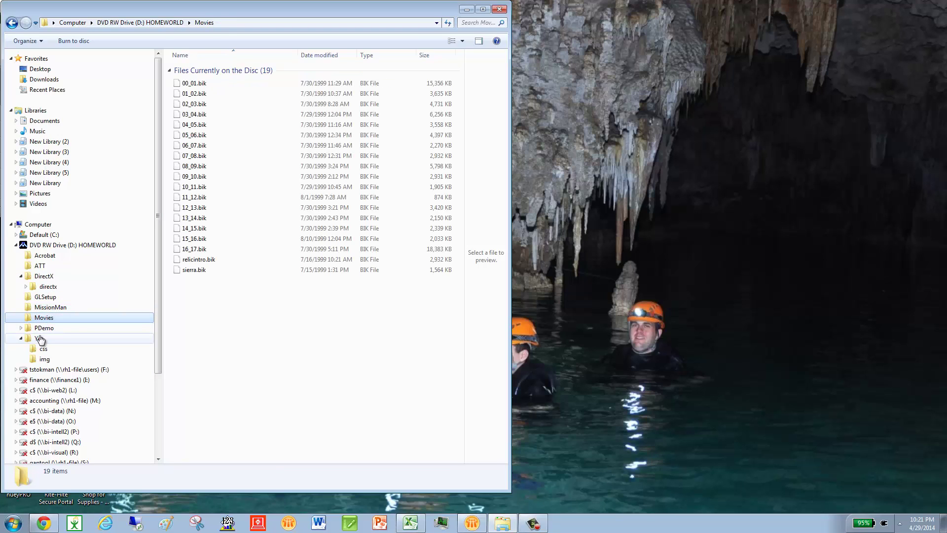
{"action": "left_click", "coordinate": [46, 330]}
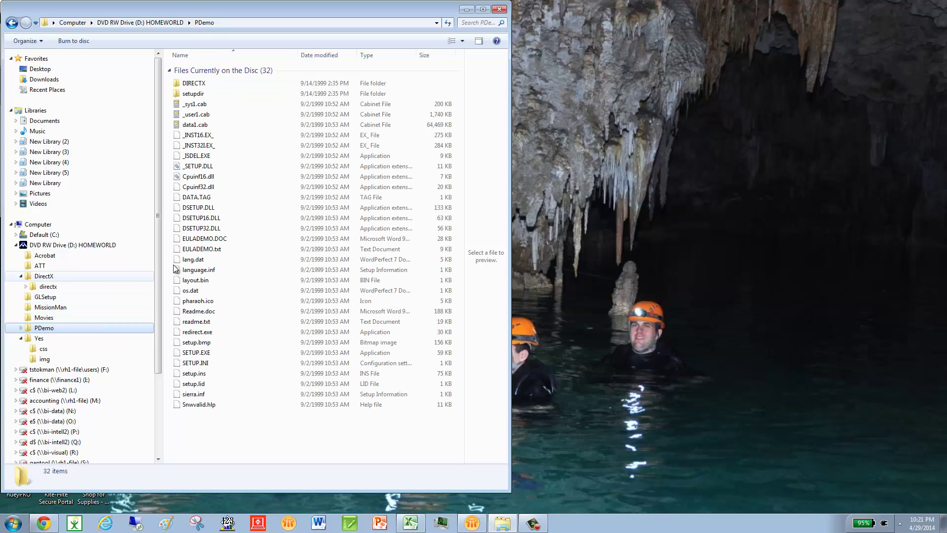
{"action": "left_click", "coordinate": [371, 59]}
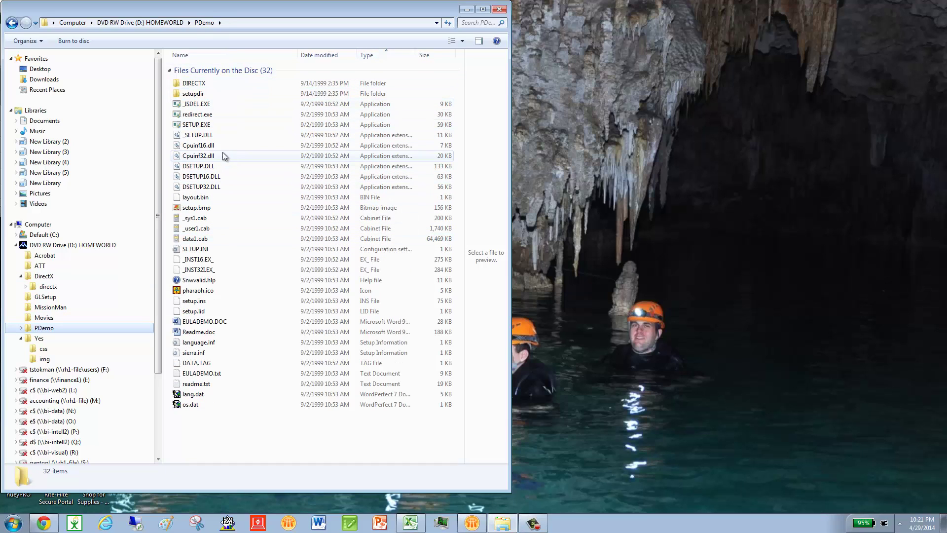
{"action": "left_click", "coordinate": [205, 125]}
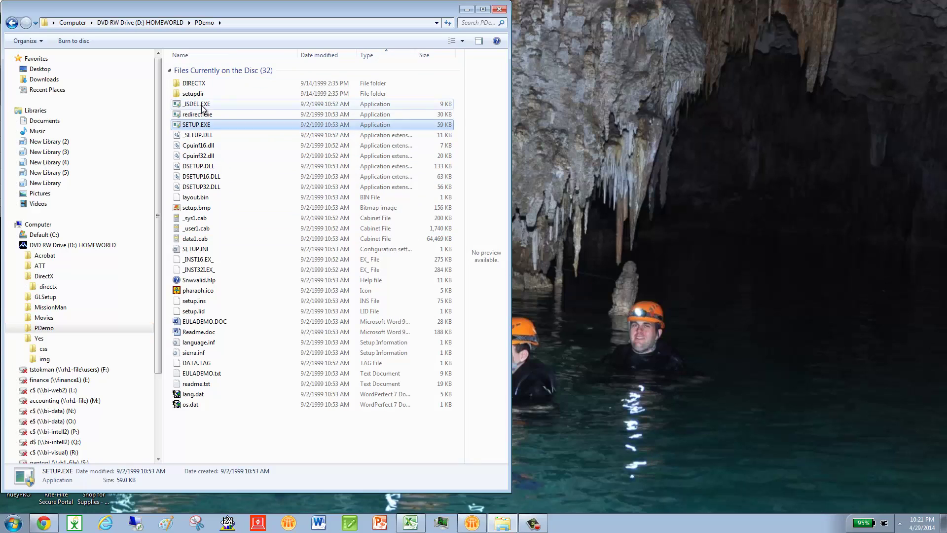
{"action": "left_click", "coordinate": [204, 106], "text": "shift"}
- Look through the Yes folder's css and img subfolders, then return to the disc's top-level folder
{"action": "left_click", "coordinate": [39, 339]}
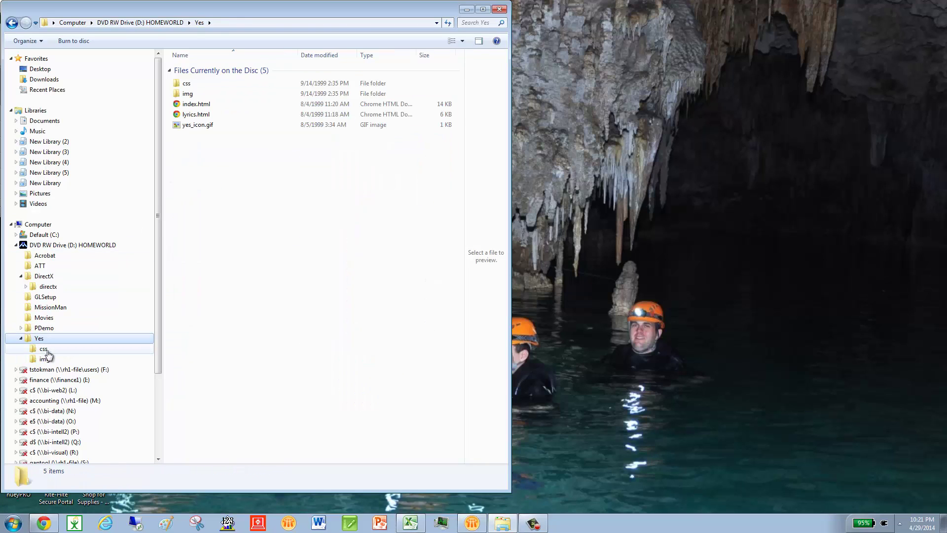
{"action": "left_click", "coordinate": [46, 351]}
{"action": "left_click", "coordinate": [47, 360]}
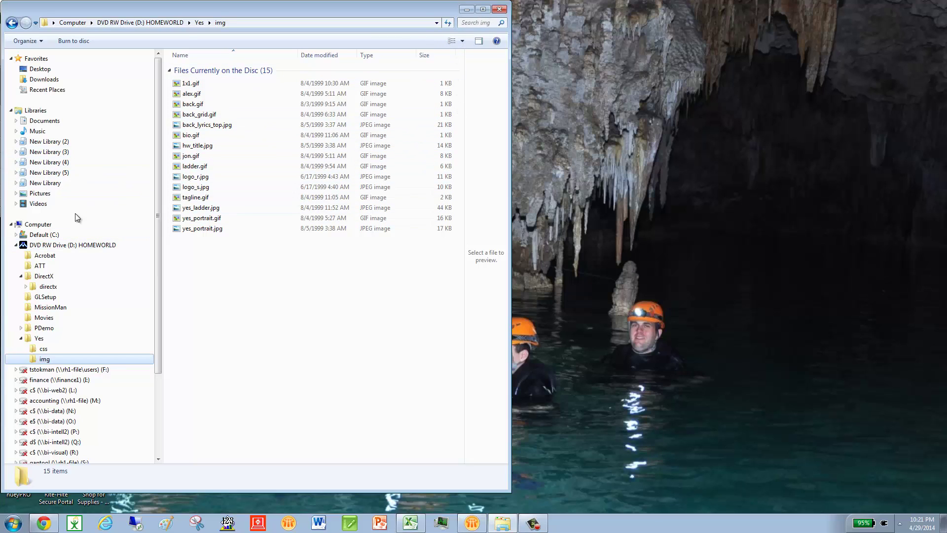
{"action": "left_click", "coordinate": [83, 250]}
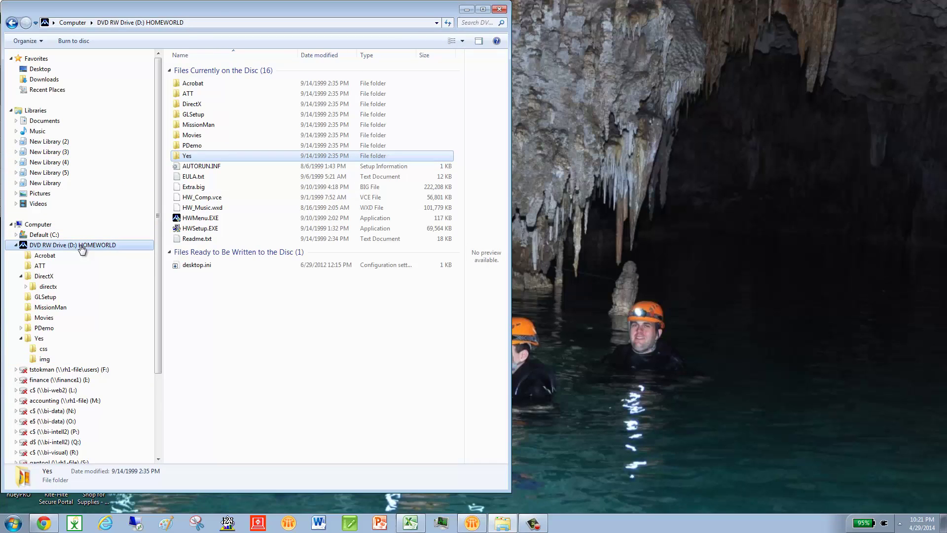
- Launch HWSetup.EXE from the HOMEWORLD disc to start the Homeworld installer
{"action": "left_click", "coordinate": [199, 233]}
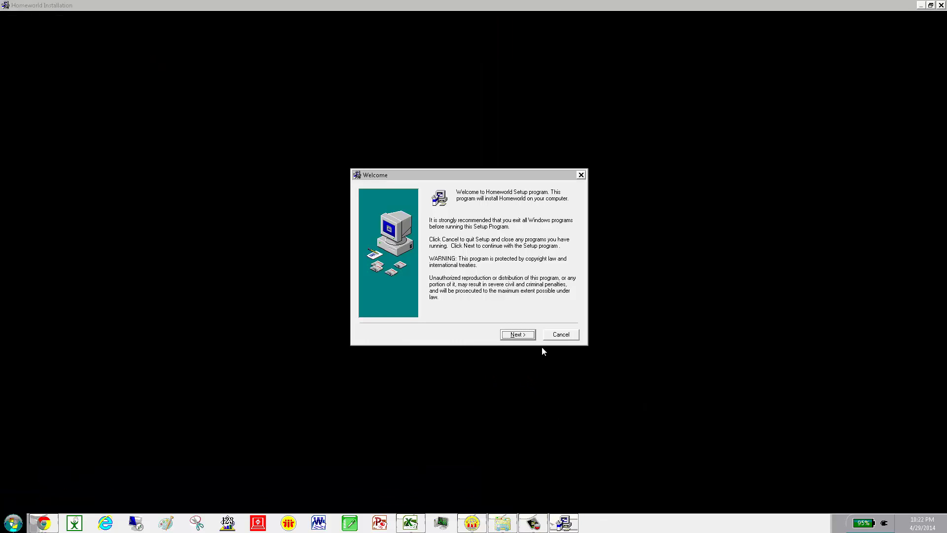
- Advance setup to the CD Key page, switching to the browser window and back
{"action": "left_click", "coordinate": [526, 334]}
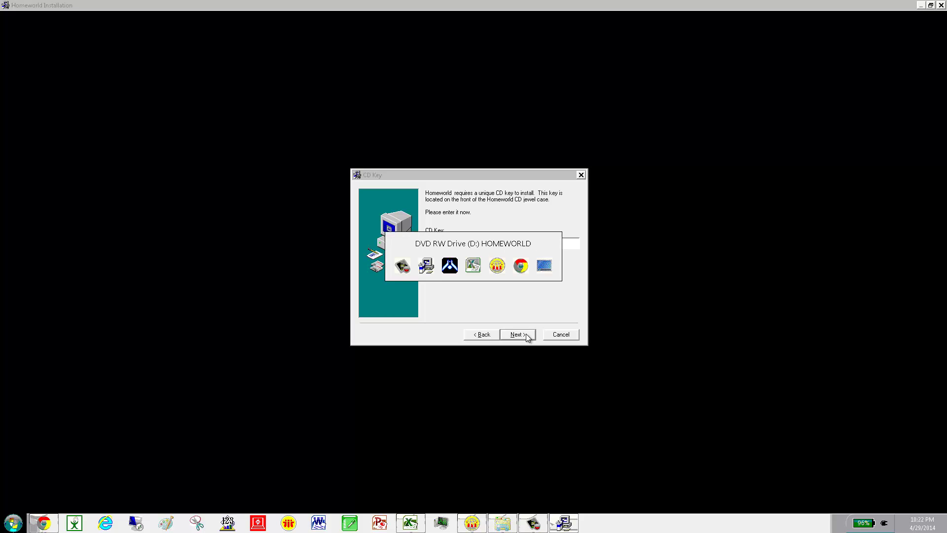
{"action": "key", "text": "alt+Tab"}
{"action": "key", "text": "alt+Tab"}
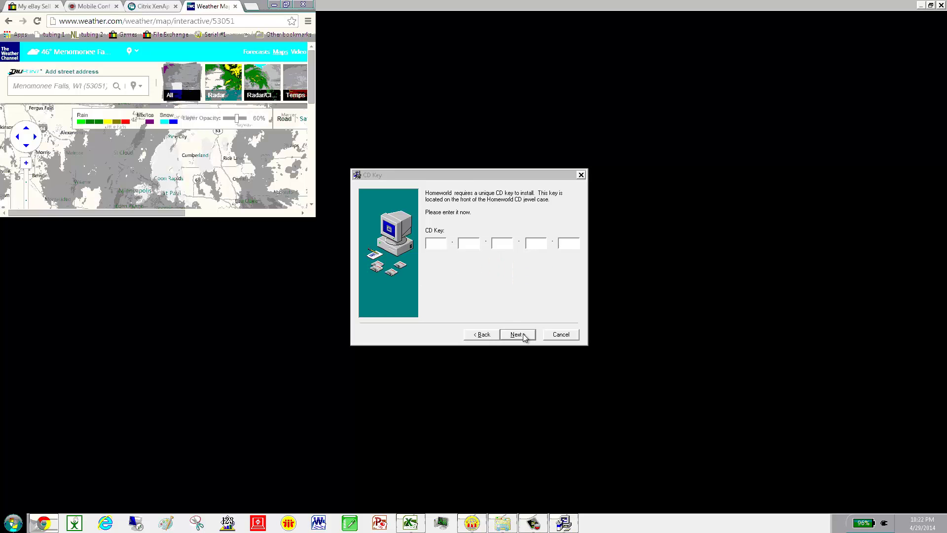
{"action": "key", "text": "alt+Tab"}
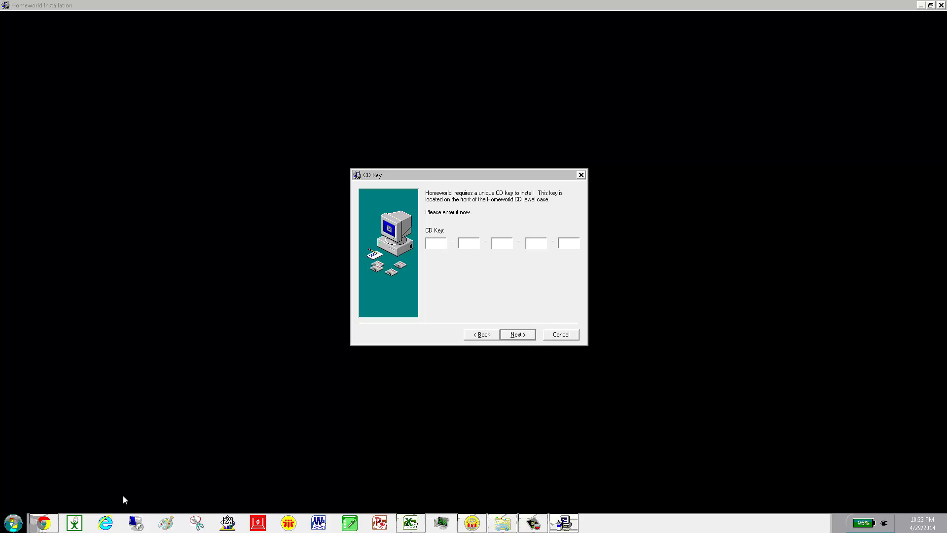
{"action": "left_click", "coordinate": [43, 523]}
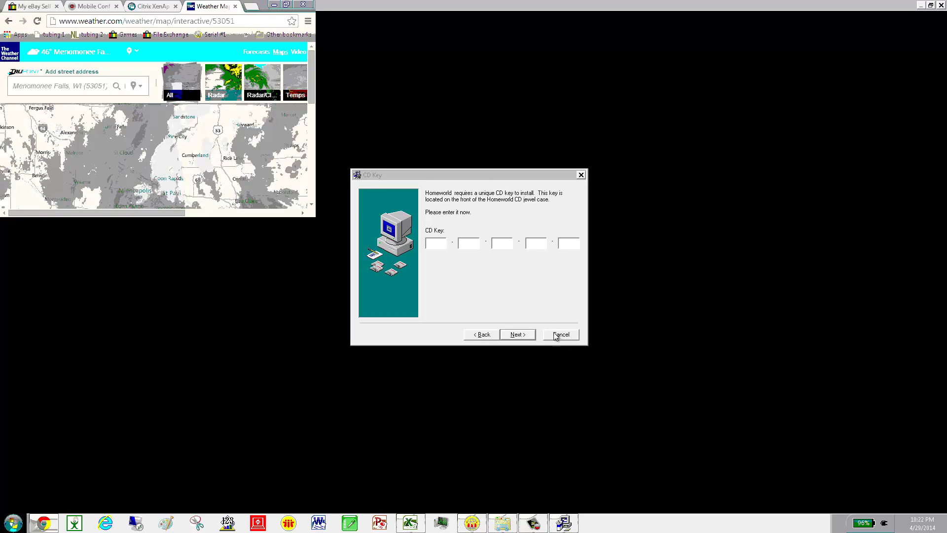
{"action": "left_click", "coordinate": [437, 243]}
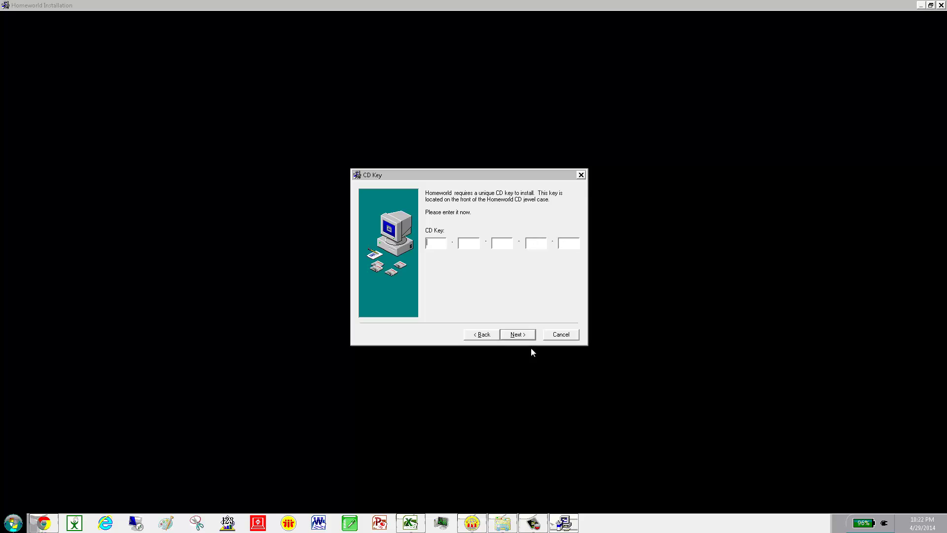
- Cancel the Homeworld installation and confirm Exit Setup
{"action": "left_click", "coordinate": [561, 335]}
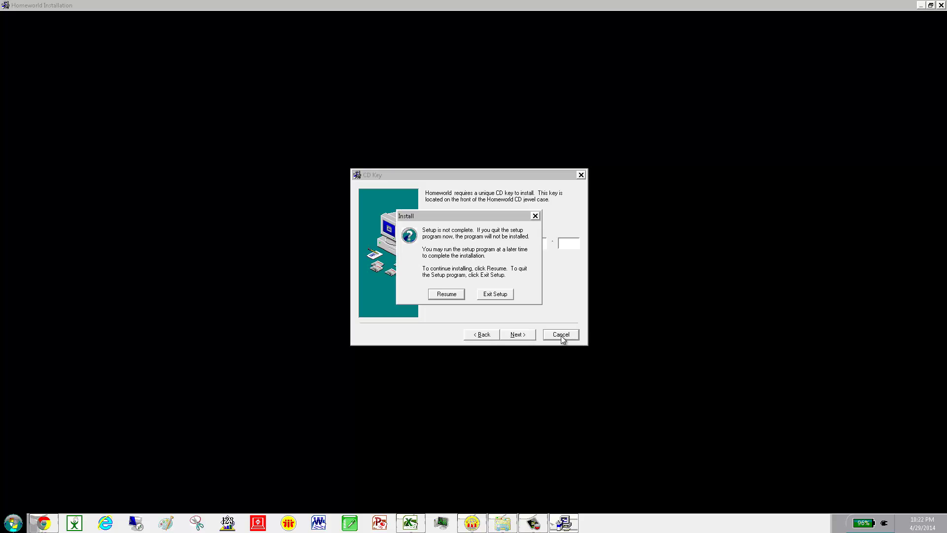
{"action": "left_click", "coordinate": [495, 294]}
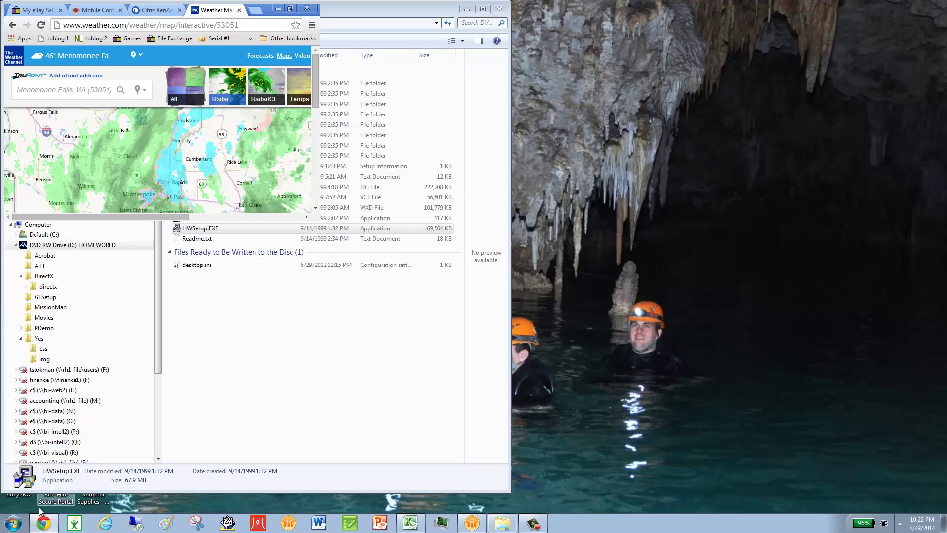
- Launch Homeworld from Start > All Programs > Sierra > Homeworld
{"action": "left_click", "coordinate": [15, 527]}
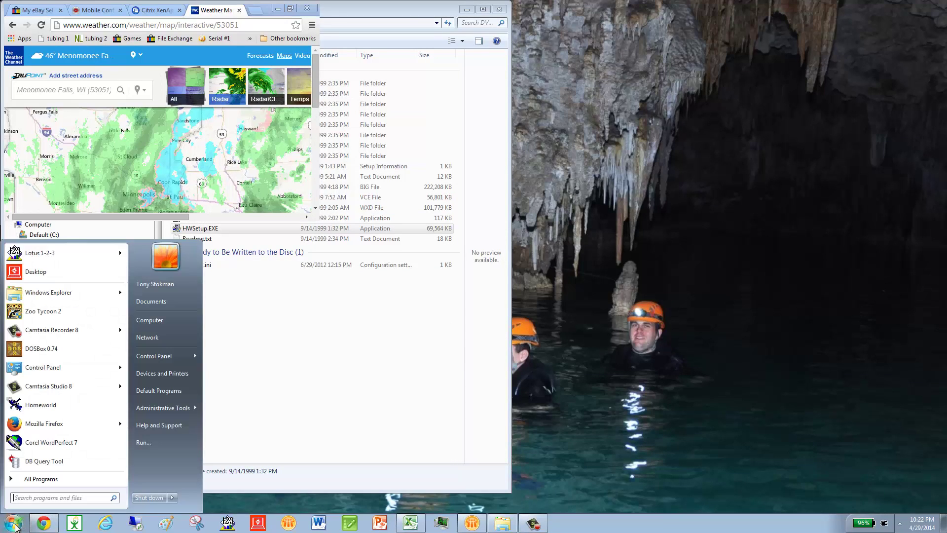
{"action": "left_click", "coordinate": [46, 479]}
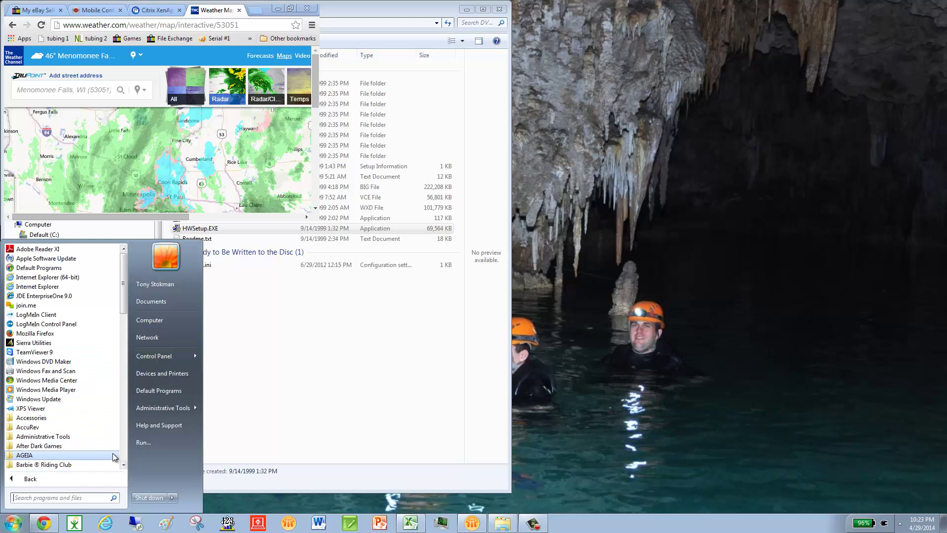
{"action": "scroll", "coordinate": [118, 455], "scroll_direction": "down", "scroll_amount": 2}
{"action": "scroll", "coordinate": [119, 454], "scroll_direction": "down", "scroll_amount": 5}
{"action": "scroll", "coordinate": [119, 454], "scroll_direction": "down", "scroll_amount": 5}
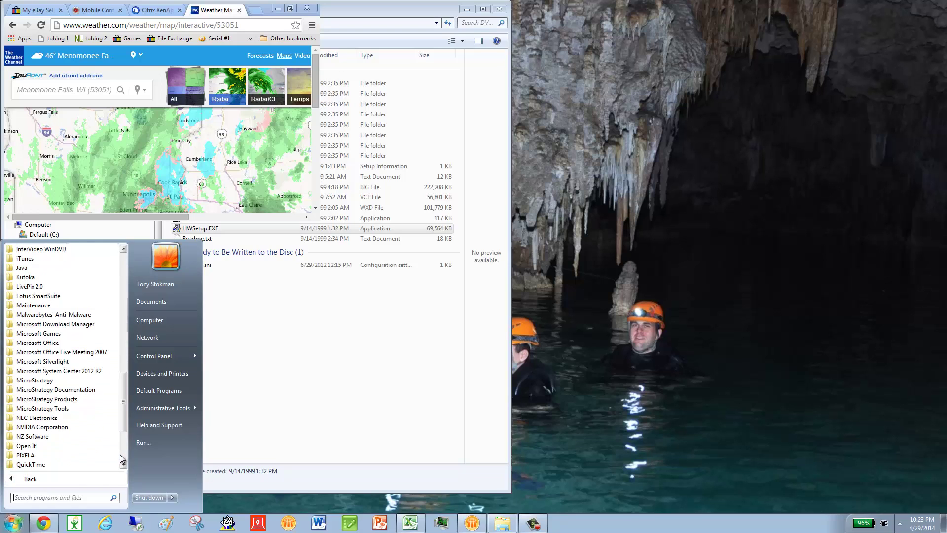
{"action": "scroll", "coordinate": [117, 458], "scroll_direction": "down", "scroll_amount": 5}
{"action": "left_click", "coordinate": [24, 389]}
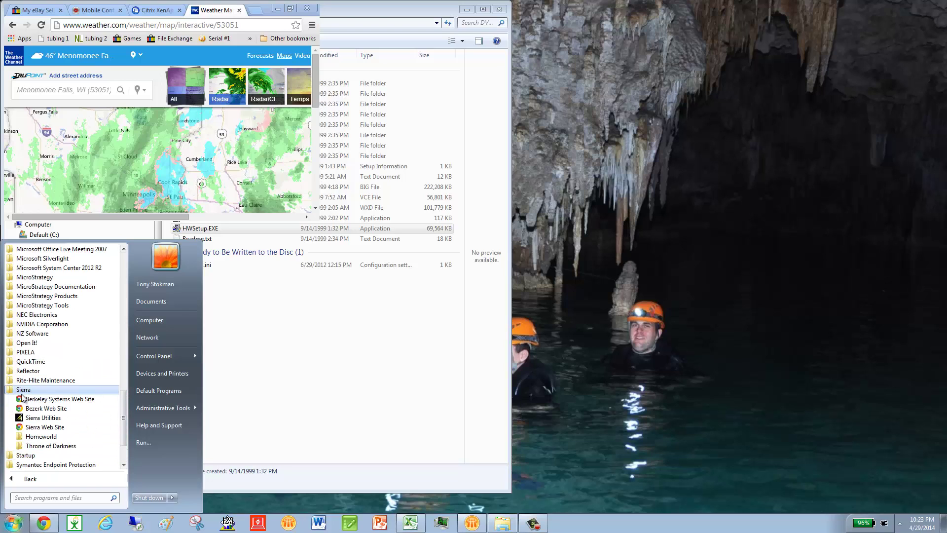
{"action": "left_click", "coordinate": [37, 438]}
{"action": "left_click", "coordinate": [39, 440]}
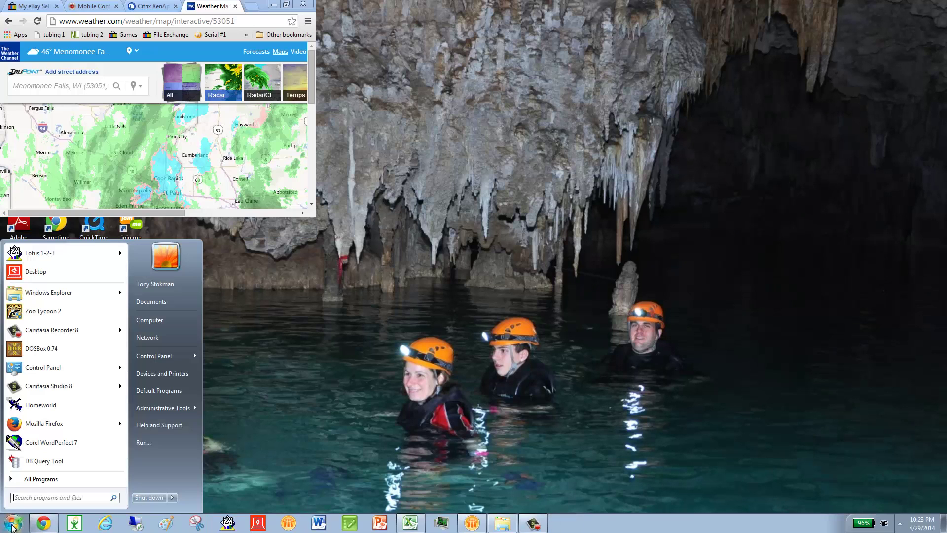
- Expand Sierra > Homeworld in All Programs and bring up the Homeworld shortcut's context menu
{"action": "left_click", "coordinate": [35, 484]}
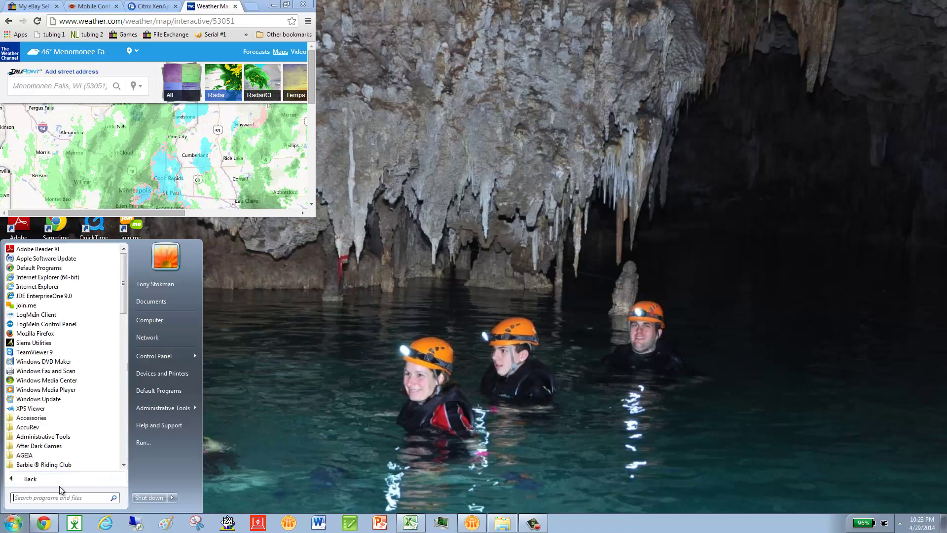
{"action": "left_click", "coordinate": [124, 450]}
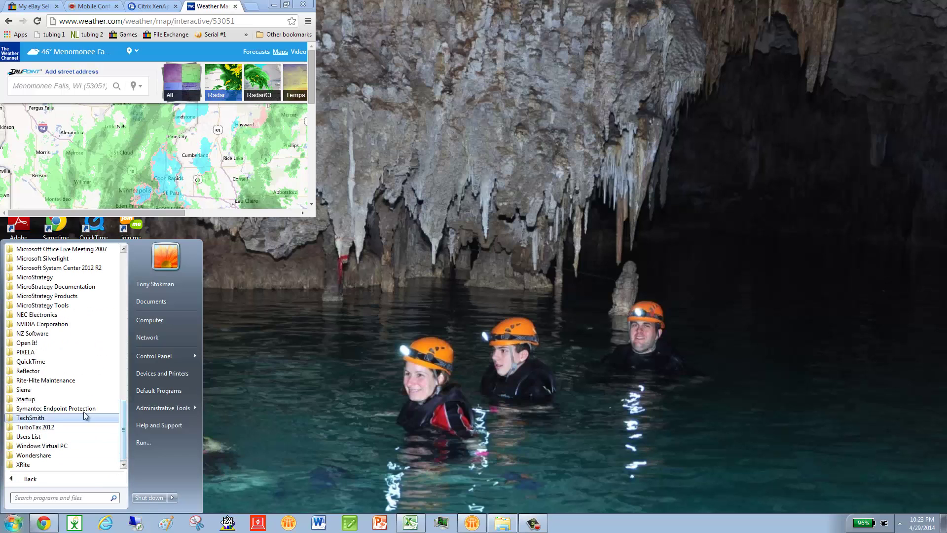
{"action": "left_click", "coordinate": [27, 391]}
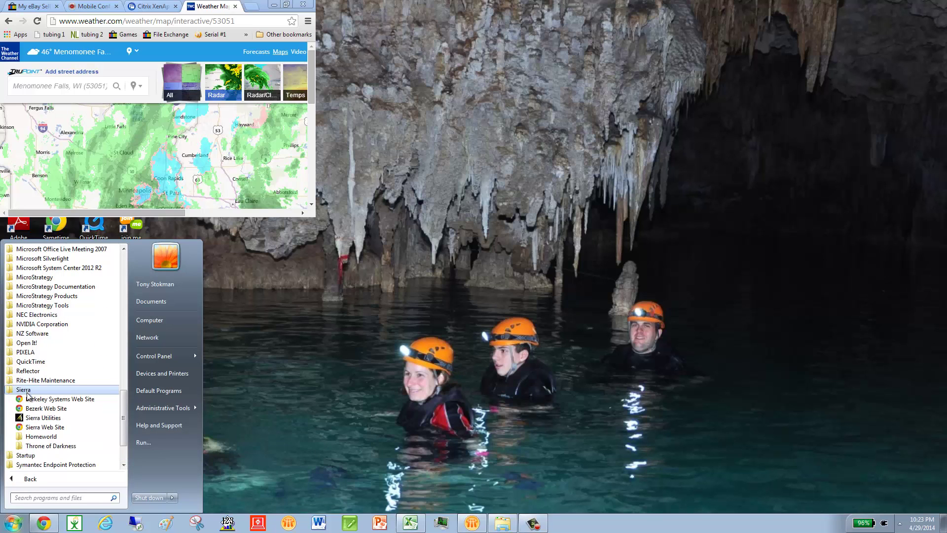
{"action": "left_click", "coordinate": [40, 438]}
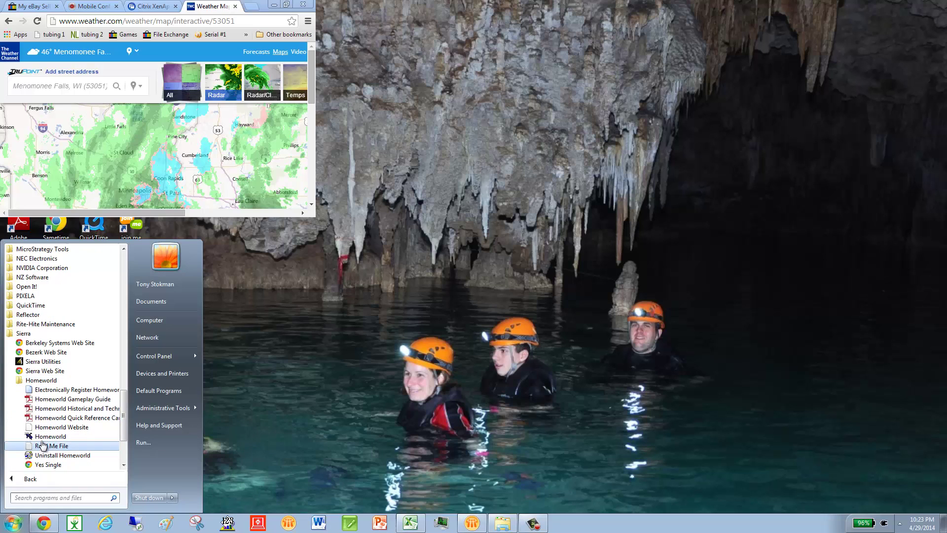
{"action": "right_click", "coordinate": [43, 439]}
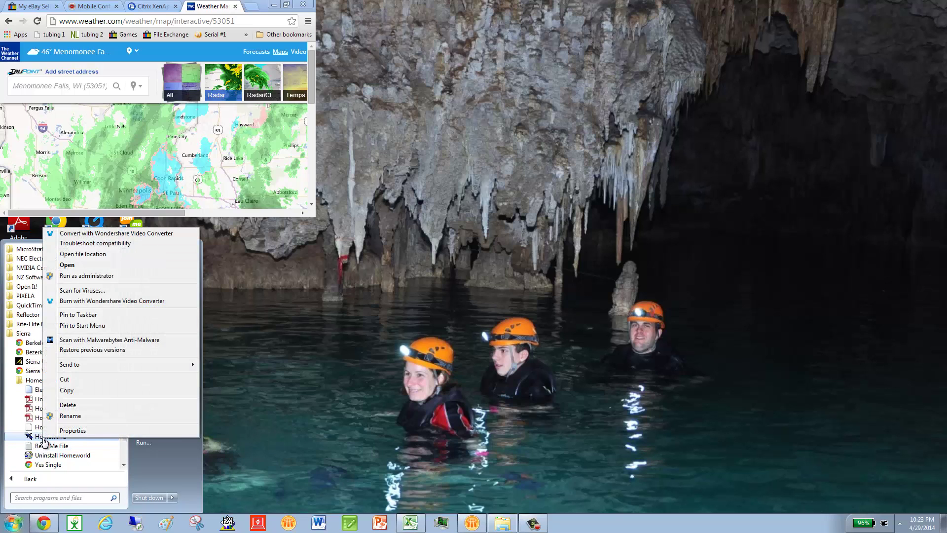
- View the Homeworld shortcut's Compatibility settings, toggle compatibility mode on then off, and cancel
{"action": "left_click", "coordinate": [72, 432]}
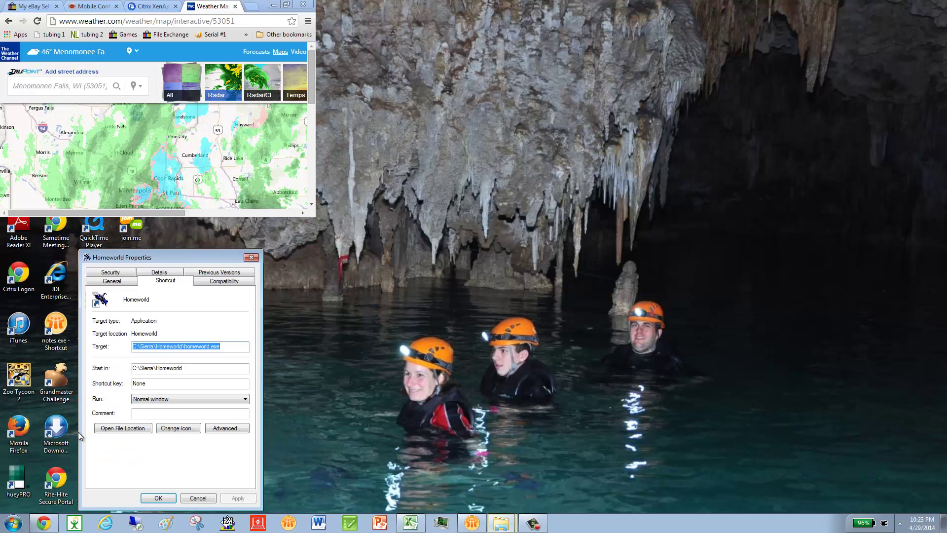
{"action": "left_click", "coordinate": [232, 282]}
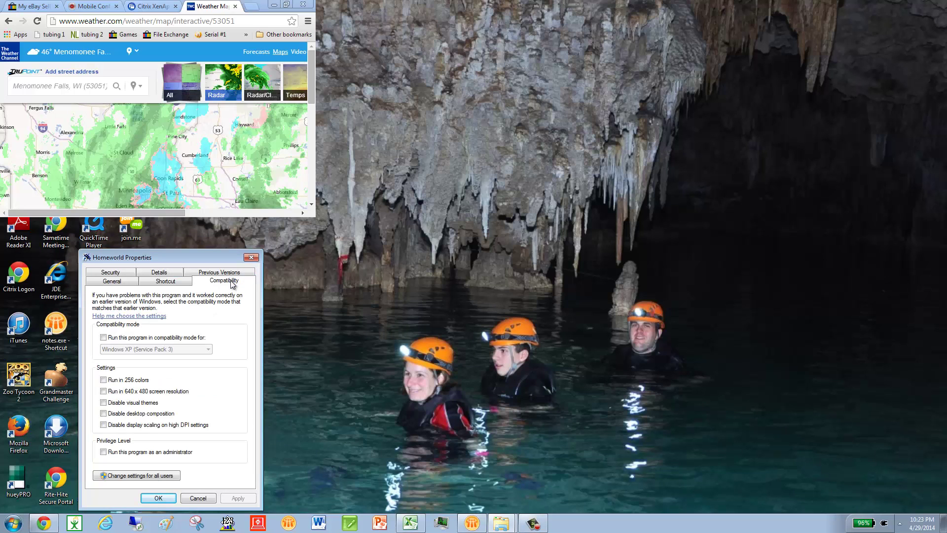
{"action": "left_click", "coordinate": [103, 338]}
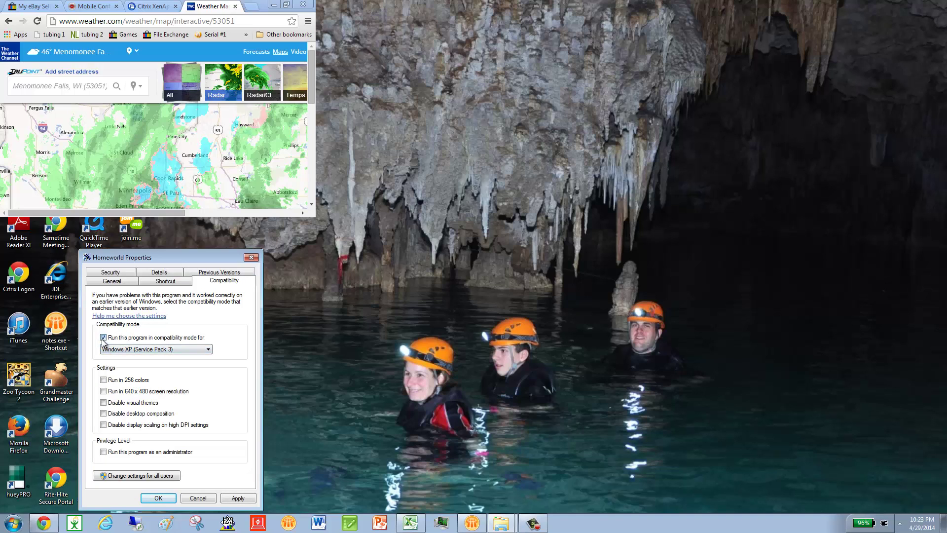
{"action": "left_click", "coordinate": [103, 339]}
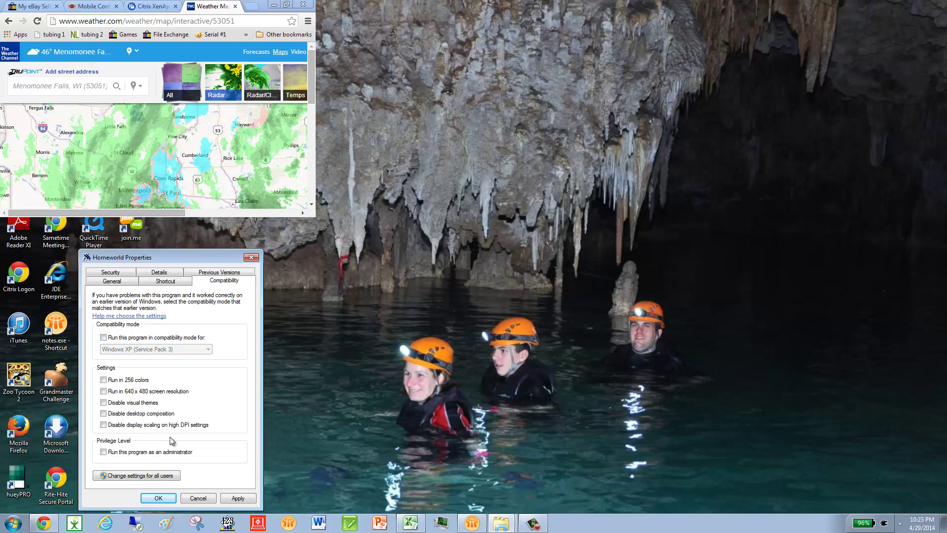
{"action": "left_click", "coordinate": [197, 498]}
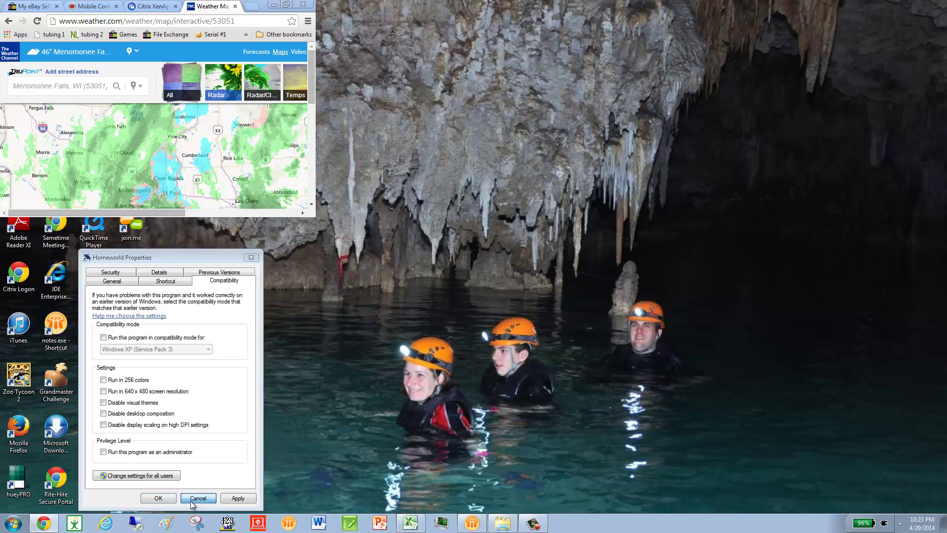